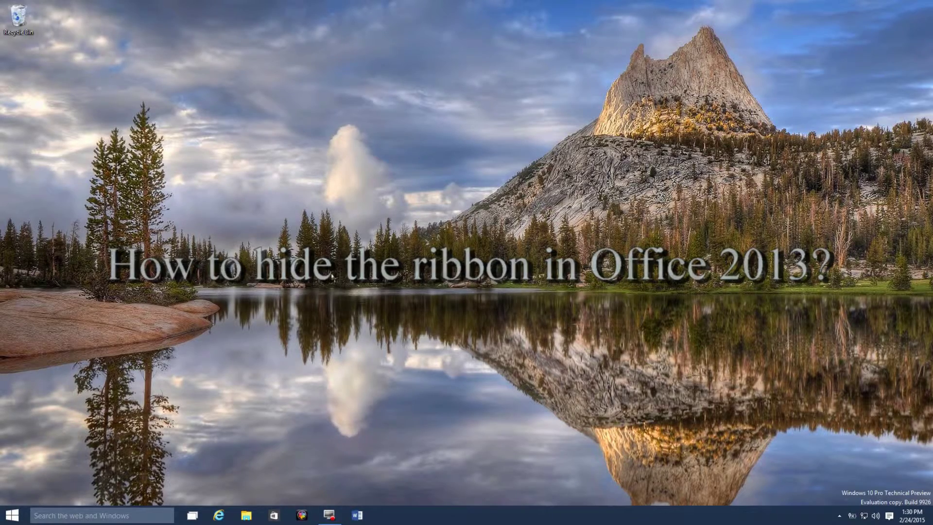
# - Launch Word 2013 from the Windows 10 taskbar
pyautogui.click(357, 515)
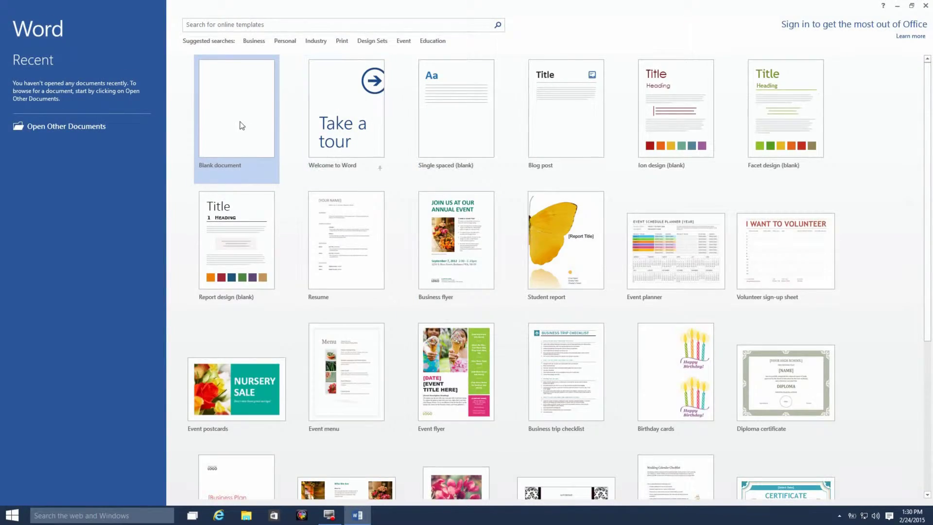
# - Create a blank document and set the ribbon display to Auto-hide Ribbon
pyautogui.click(240, 124)
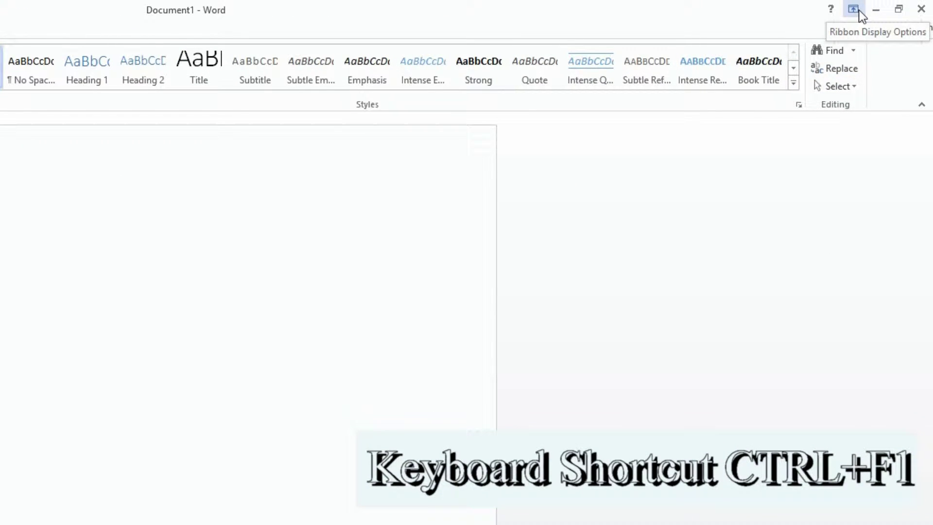
pyautogui.click(853, 10)
pyautogui.click(837, 30)
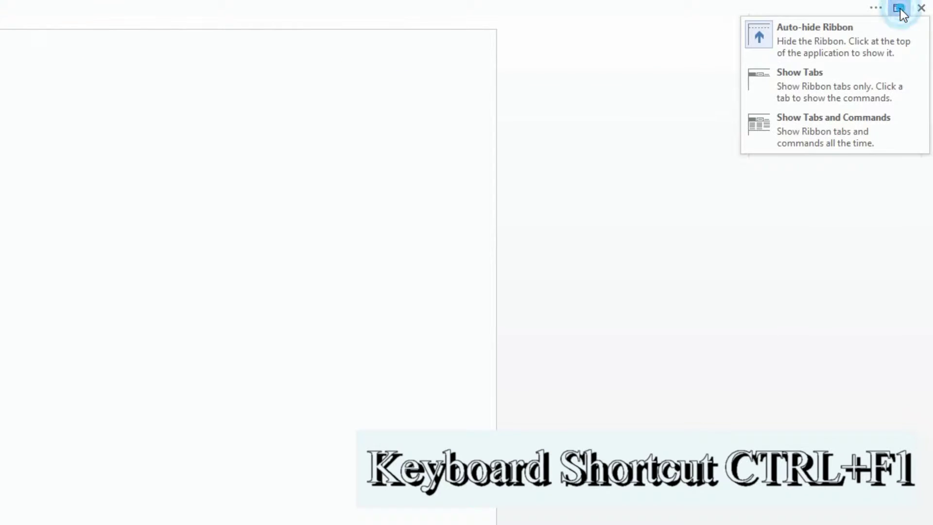
# - Switch the ribbon to Show Tabs and preview the Home, Insert, Design and Page Layout tabs
pyautogui.click(824, 81)
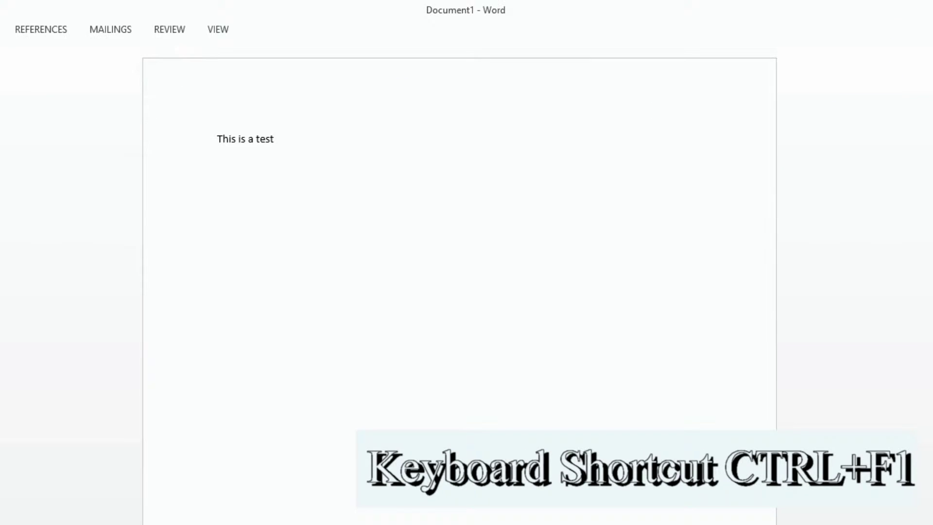
pyautogui.click(73, 27)
pyautogui.click(110, 26)
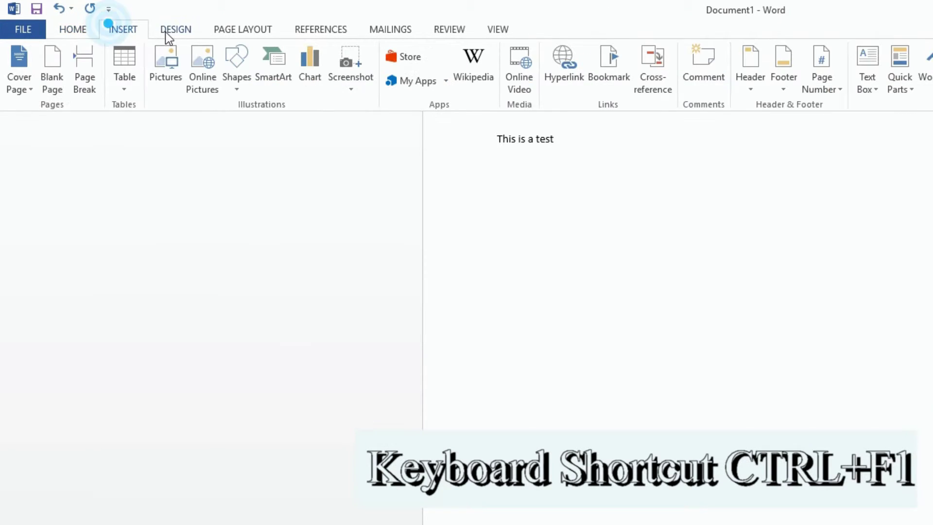
pyautogui.click(166, 31)
pyautogui.click(221, 28)
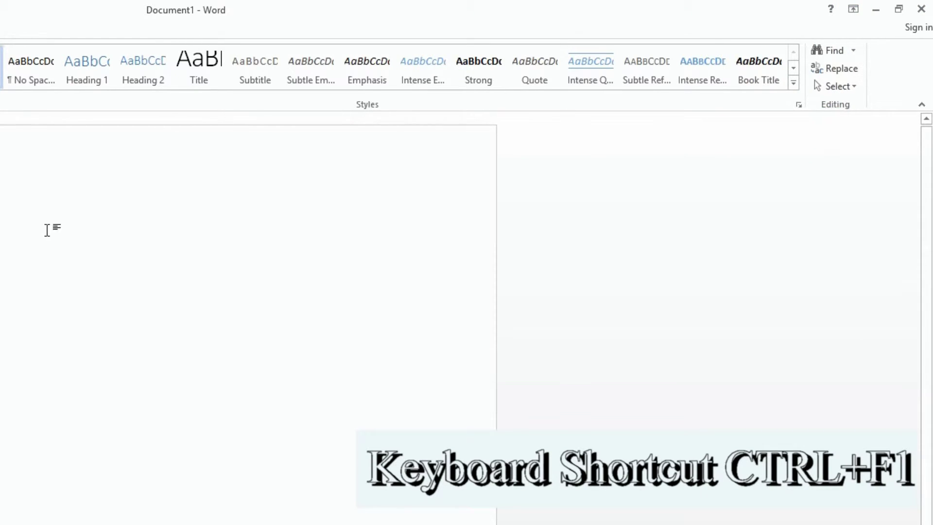
pyautogui.click(854, 11)
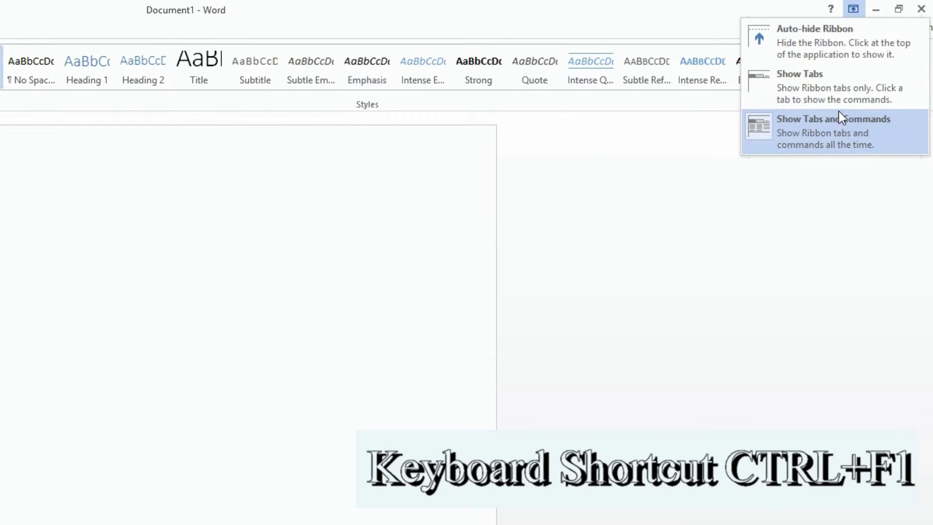
# - Set the ribbon to Show Tabs and Commands, click into the document, and show the View tab
pyautogui.click(370, 135)
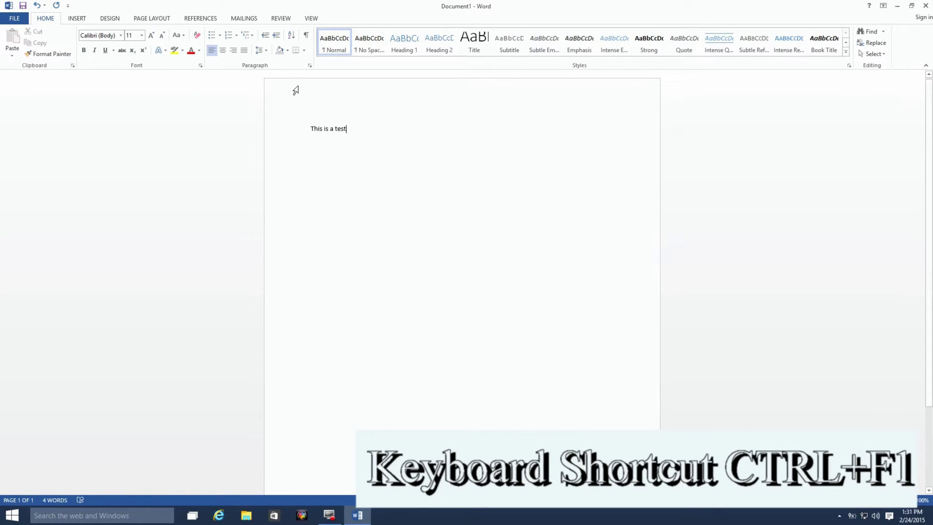
pyautogui.click(352, 123)
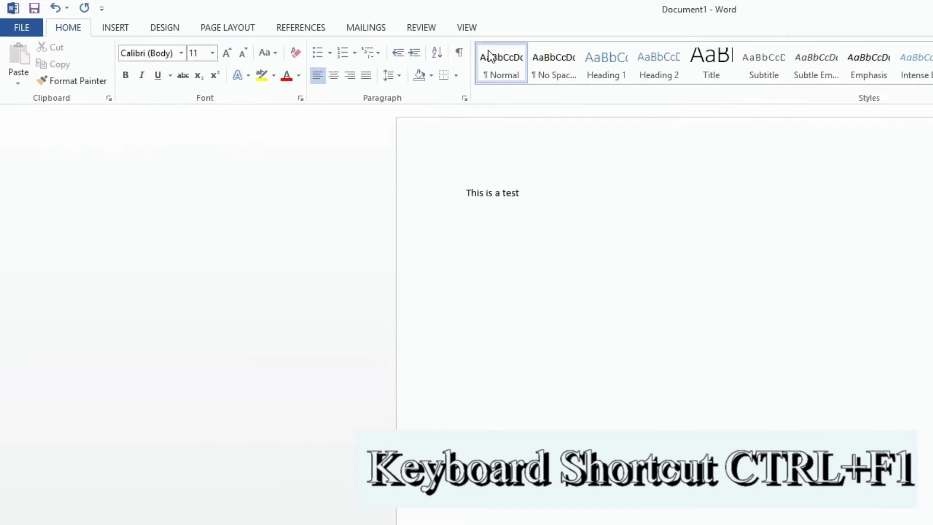
pyautogui.click(467, 27)
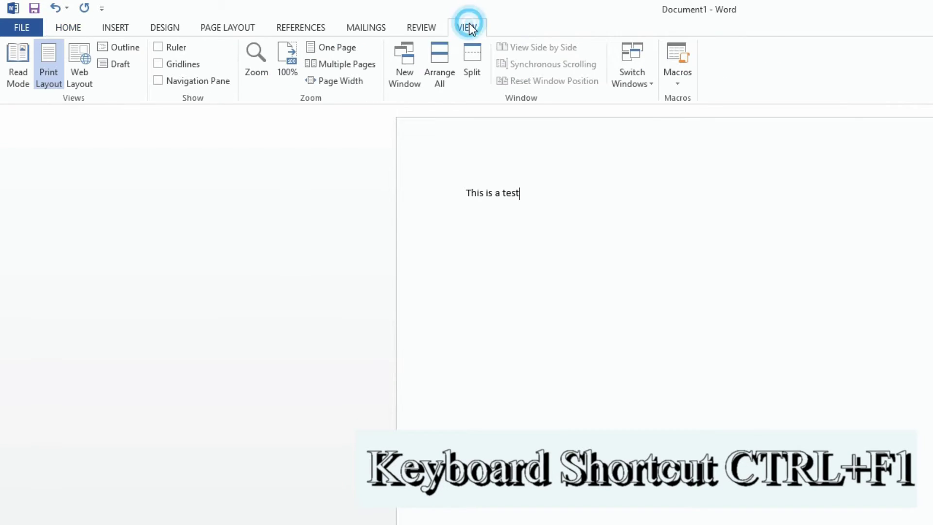
pyautogui.click(12, 77)
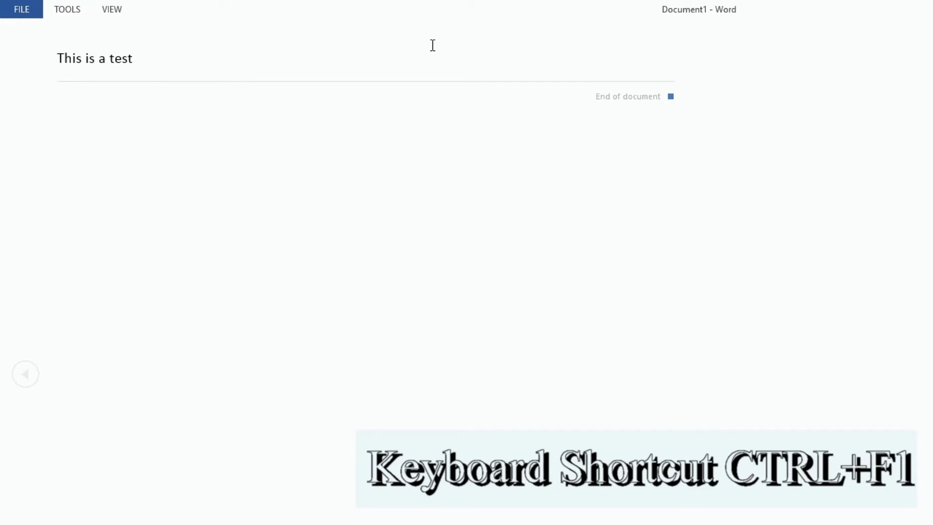
pyautogui.click(355, 61)
pyautogui.press('Escape')
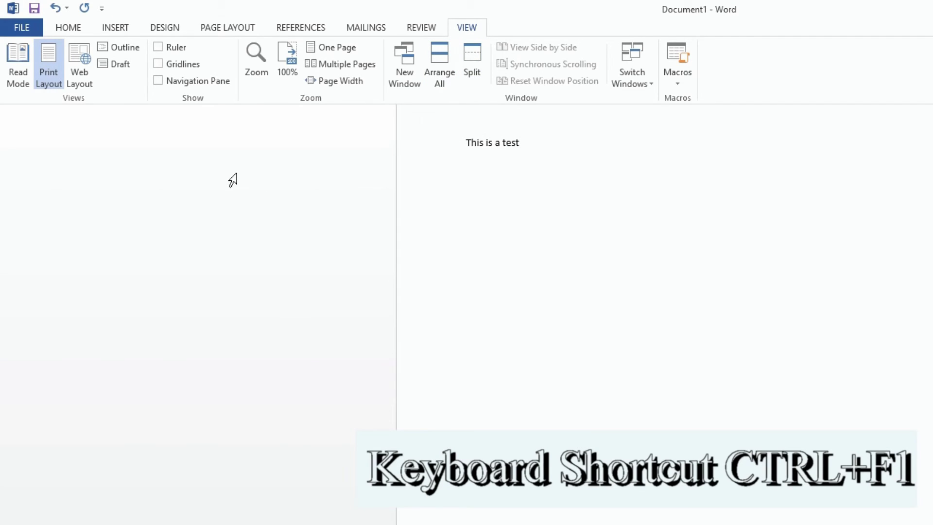
pyautogui.click(25, 60)
pyautogui.click(111, 9)
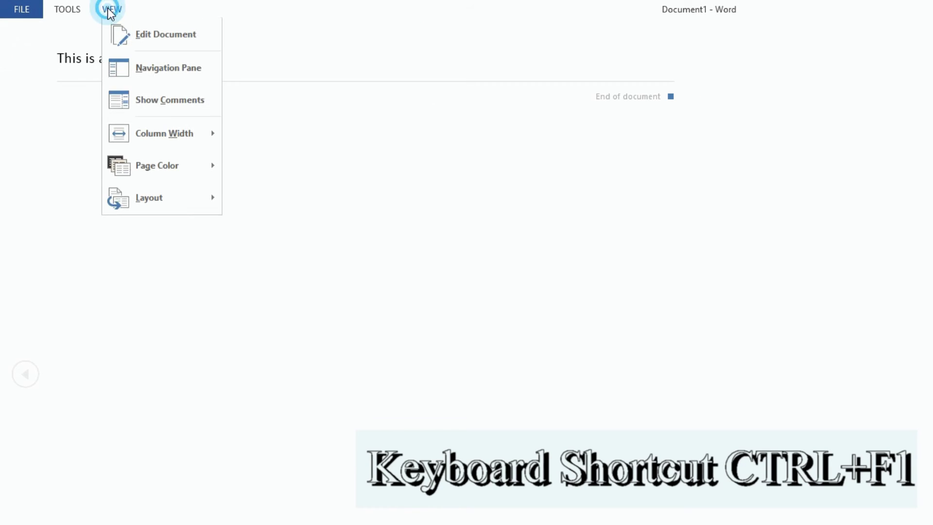
pyautogui.click(119, 33)
pyautogui.click(578, 141)
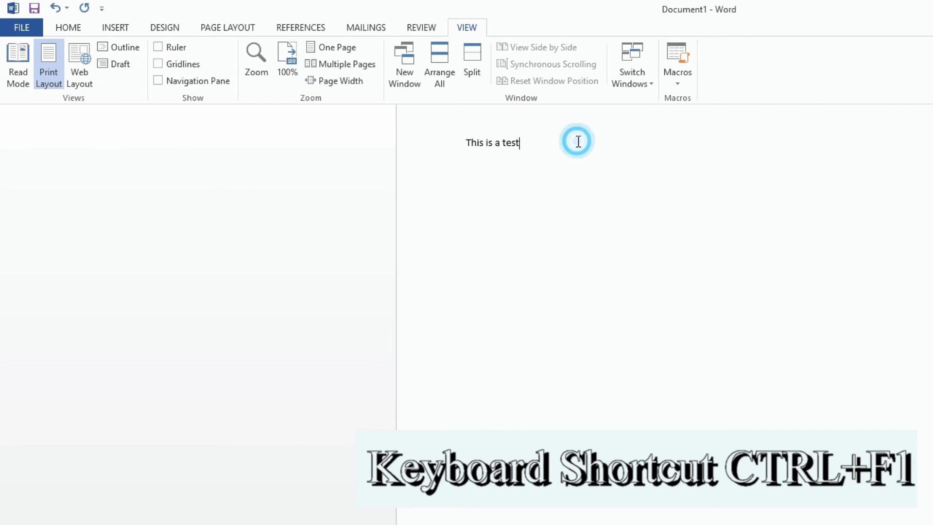